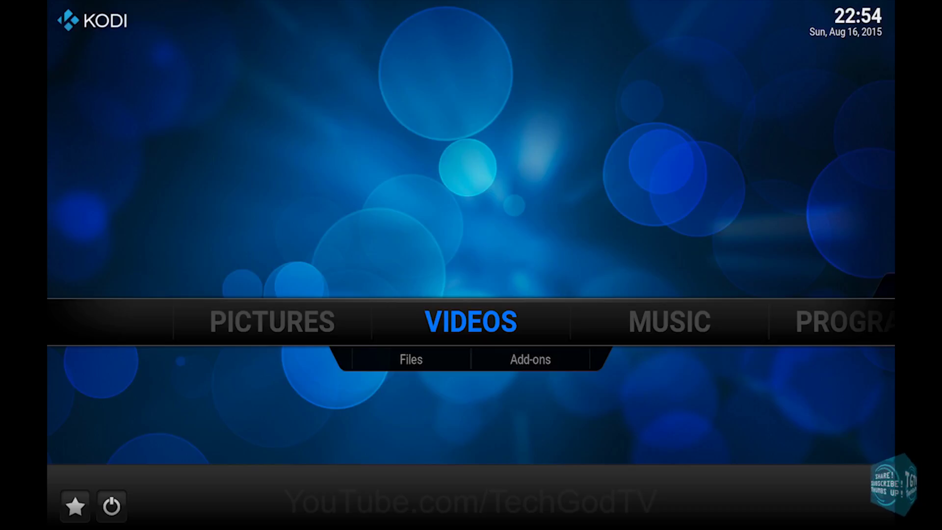
# Navigate from the home menu via SYSTEM > Settings > Appearance to the Screensaver mode option
pyautogui.press('Right')
pyautogui.press('Right')
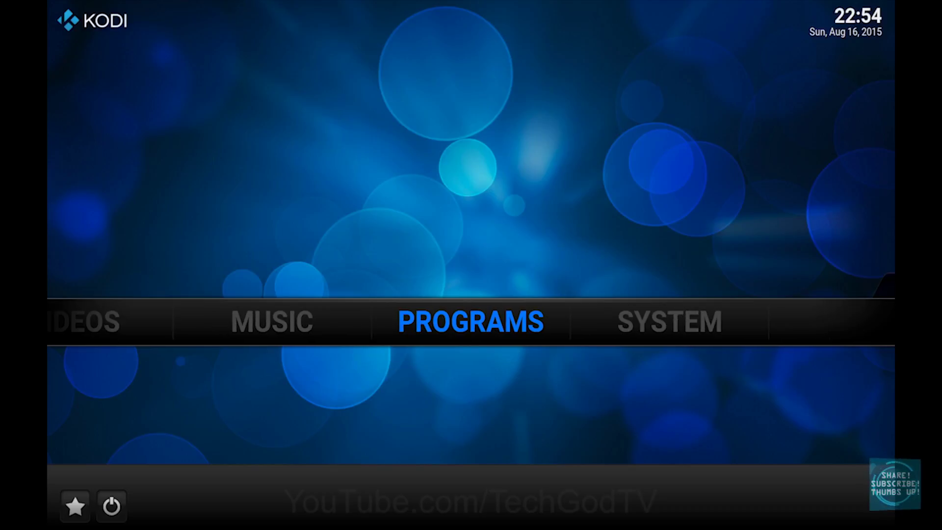
pyautogui.press('Right')
pyautogui.press('Return')
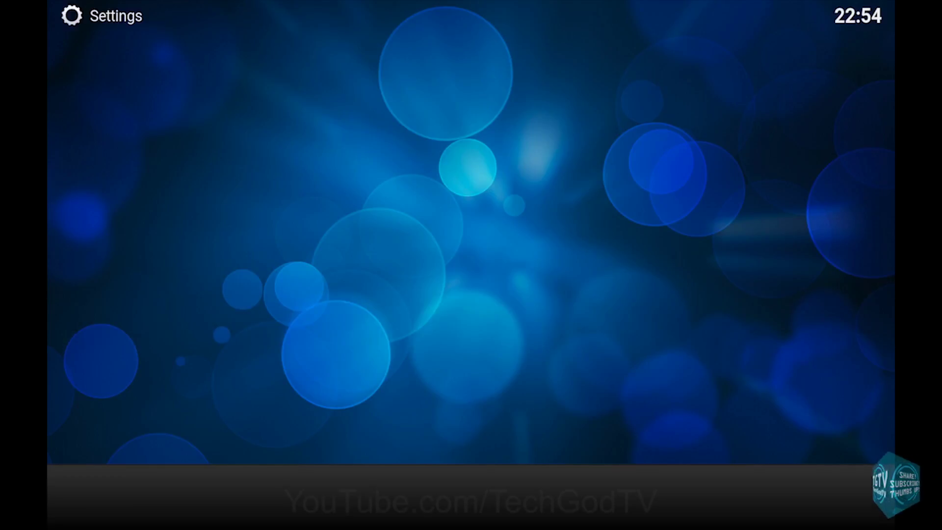
pyautogui.press('Return')
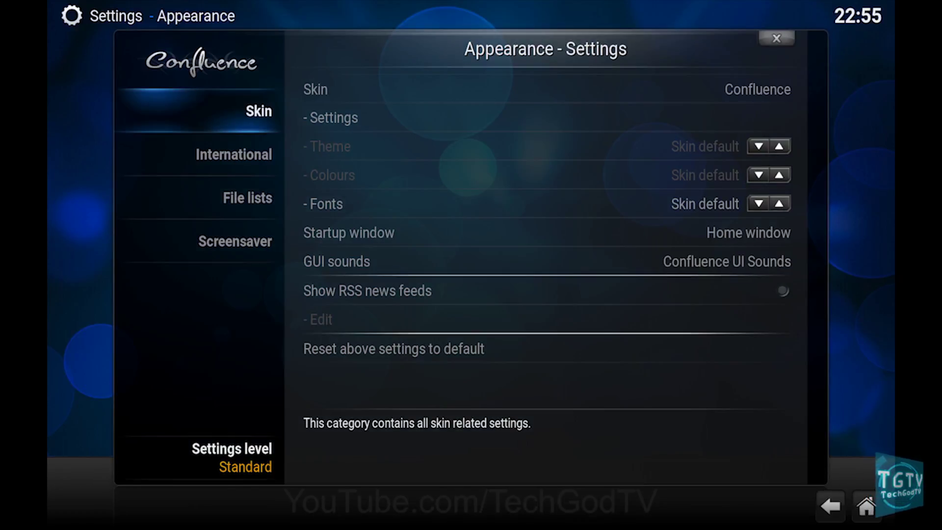
pyautogui.press('Down')
pyautogui.press('Down')
pyautogui.press('Down')
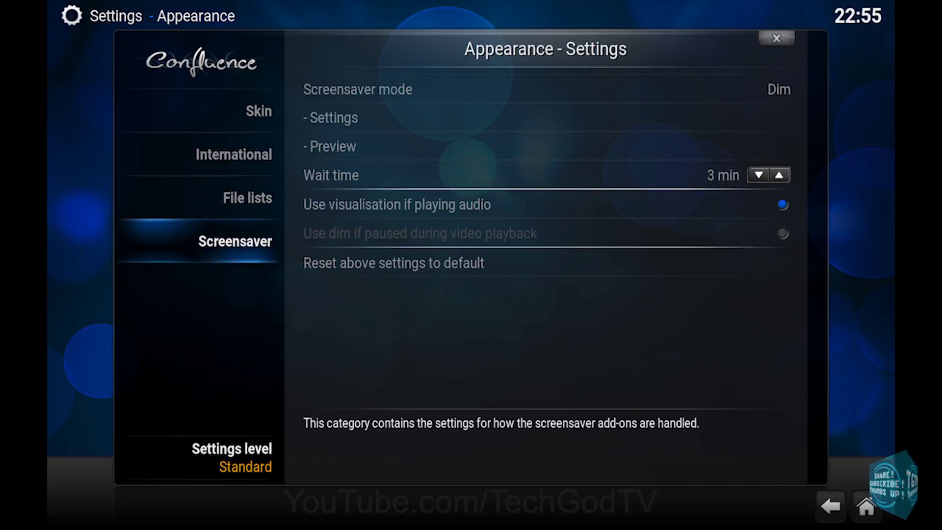
pyautogui.press('Right')
pyautogui.press('Return')
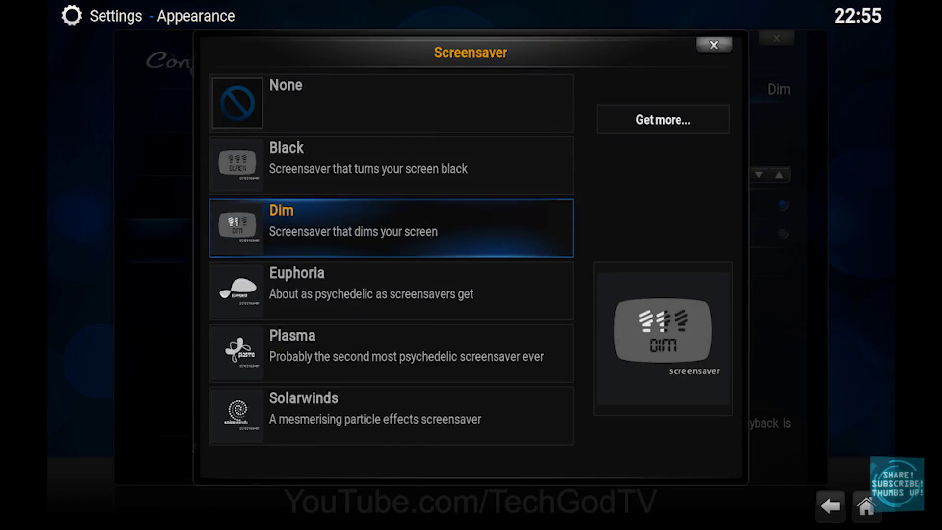
pyautogui.press('Down')
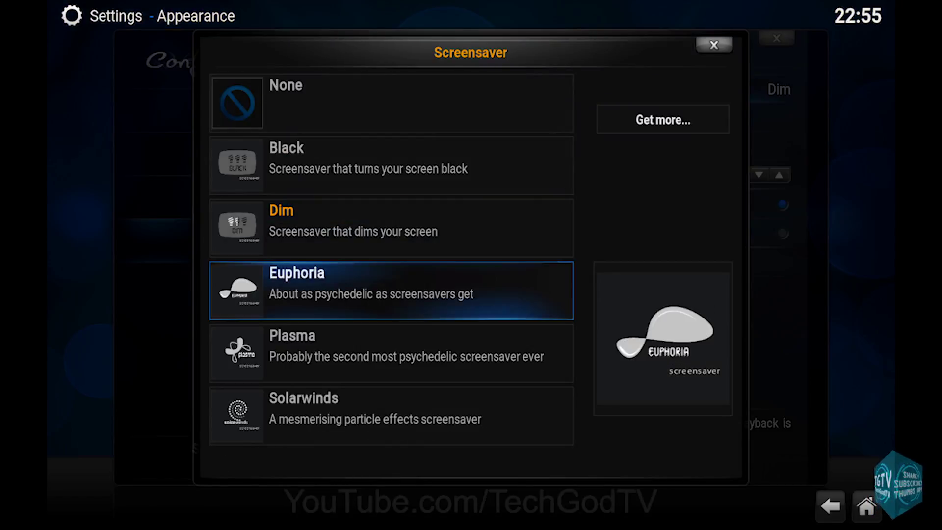
pyautogui.press('Down')
pyautogui.press('Down')
pyautogui.press('Down')
pyautogui.press('Right')
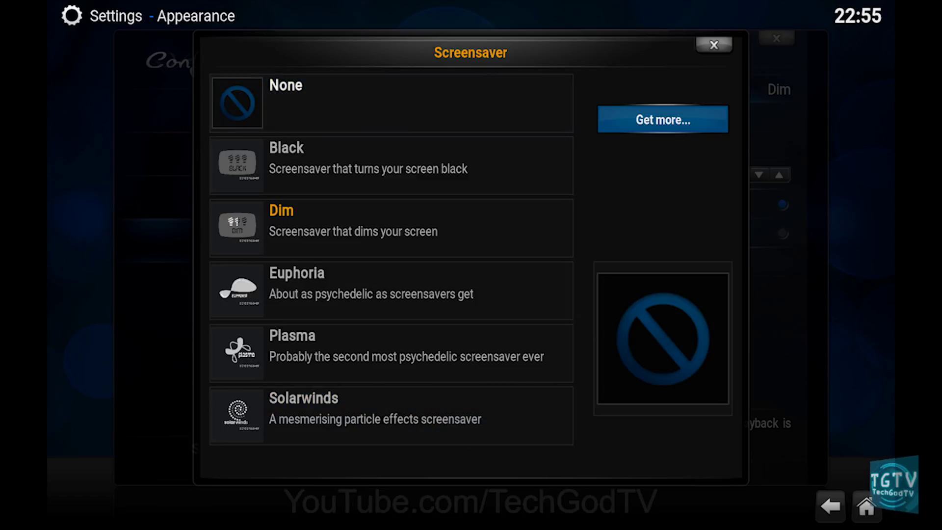
pyautogui.press('Return')
pyautogui.press('Down')
pyautogui.press('Down')
pyautogui.press('Down')
pyautogui.press('Down')
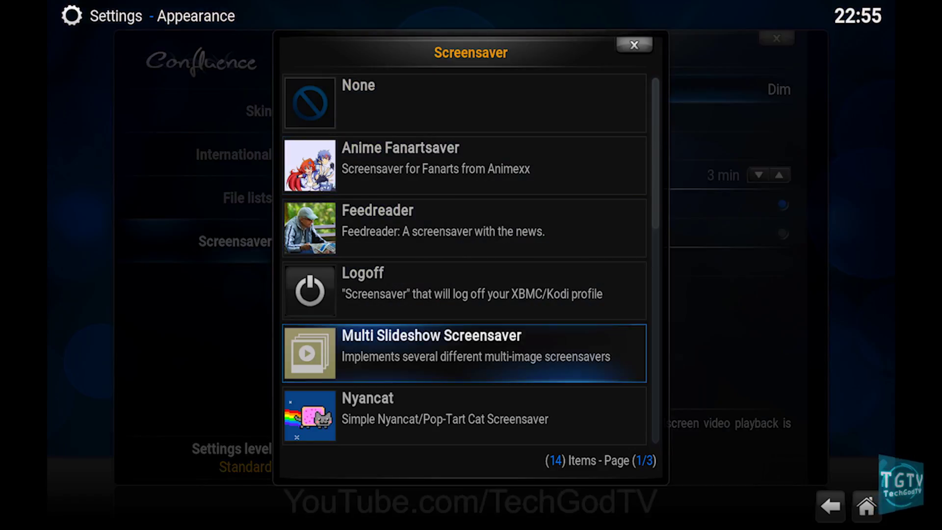
pyautogui.press('Down')
pyautogui.press('Down')
pyautogui.press('Down')
pyautogui.press('Down')
pyautogui.press('Down')
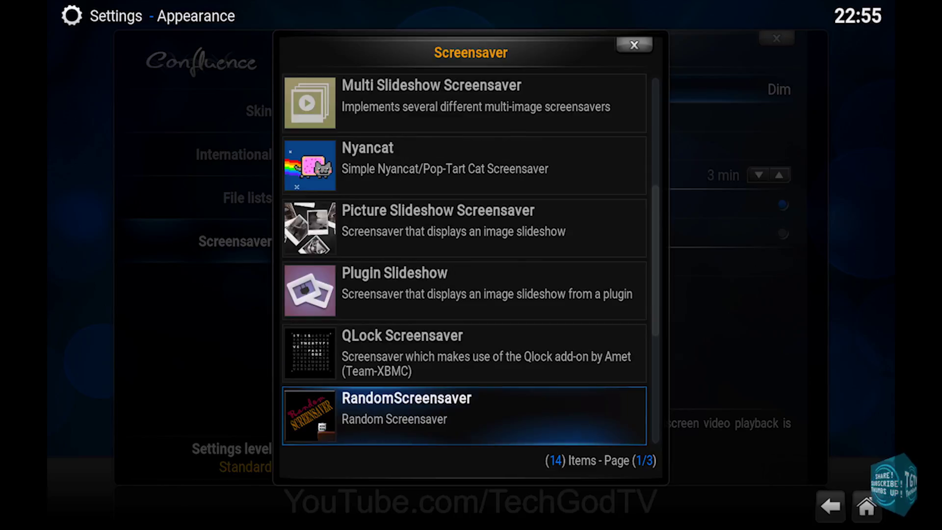
pyautogui.press('Down')
pyautogui.press('Down')
pyautogui.press('Down')
pyautogui.press('Down')
pyautogui.press('Down')
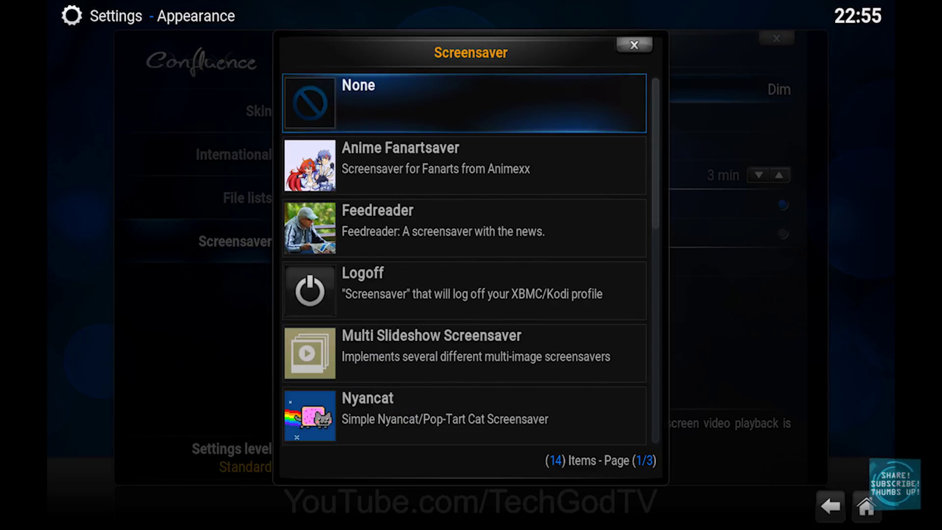
pyautogui.press('Escape')
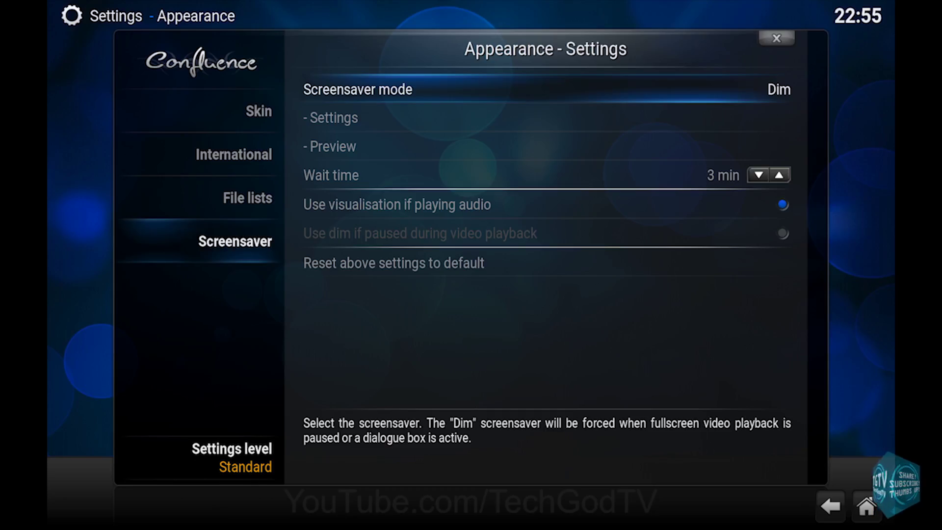
pyautogui.press('Down')
pyautogui.press('Return')
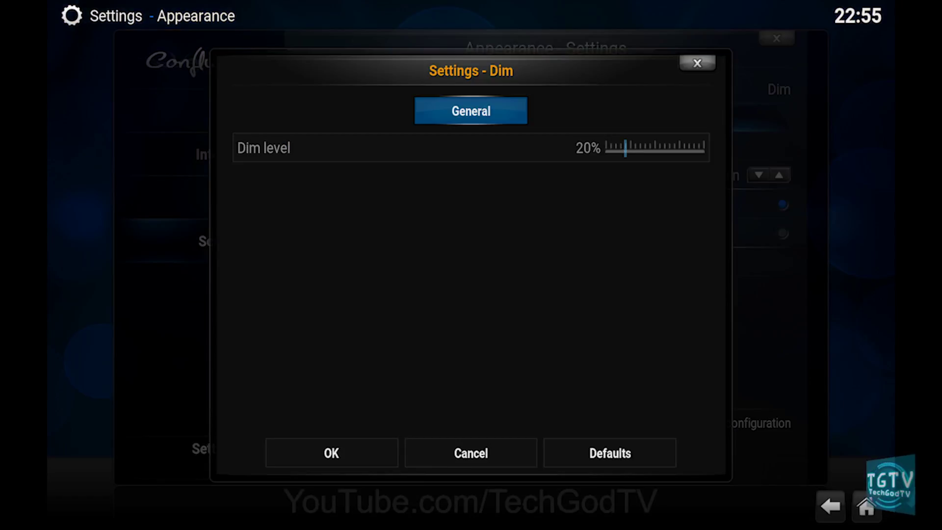
pyautogui.press('Down')
pyautogui.press('Down')
pyautogui.press('Right')
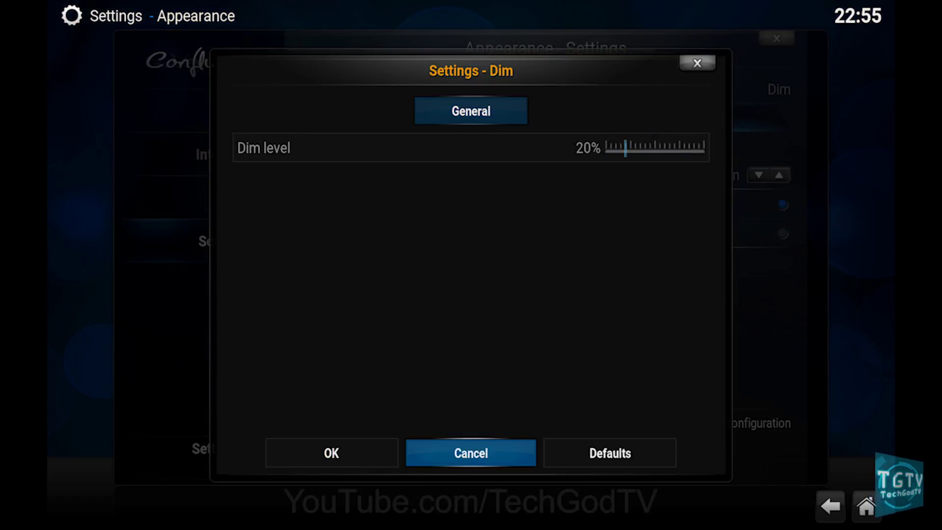
pyautogui.press('Return')
pyautogui.press('Down')
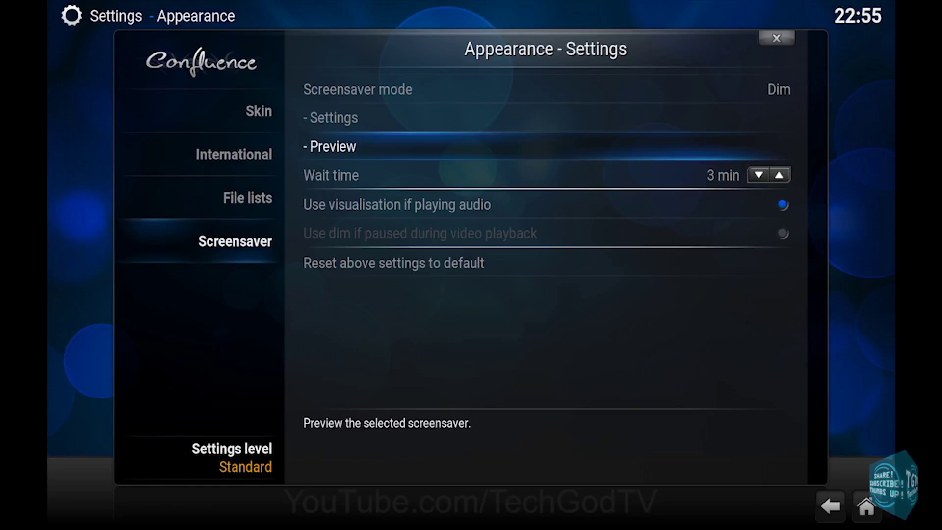
# Preview the Dim screensaver and adjust the wait time, leaving it at 3 min
pyautogui.press('Return')
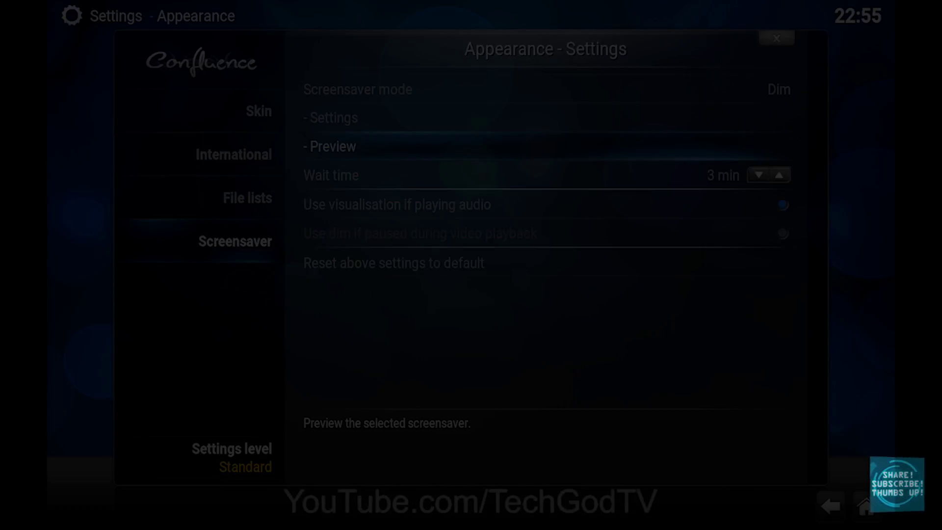
pyautogui.press('Down')
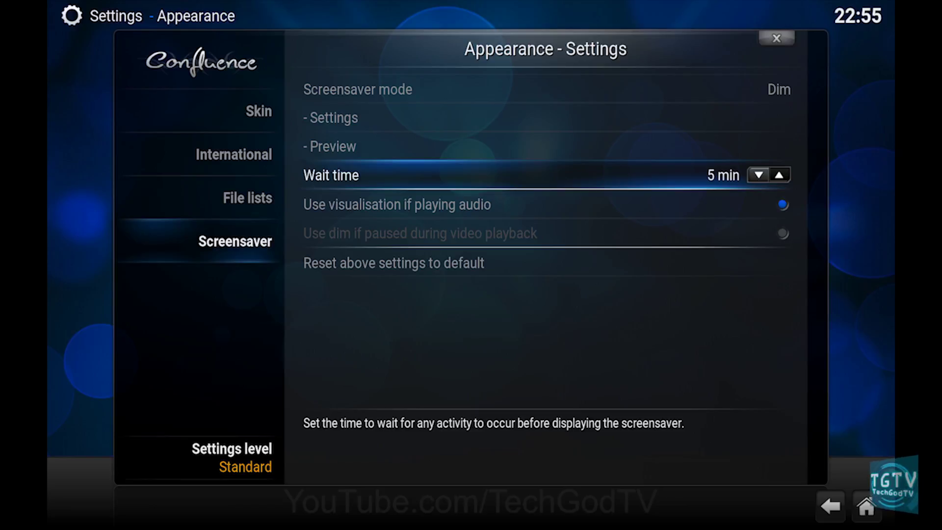
pyautogui.press('Left')
# Step past the audio visualisation and reset rows, then exit Settings to the home screen
pyautogui.press('Down')
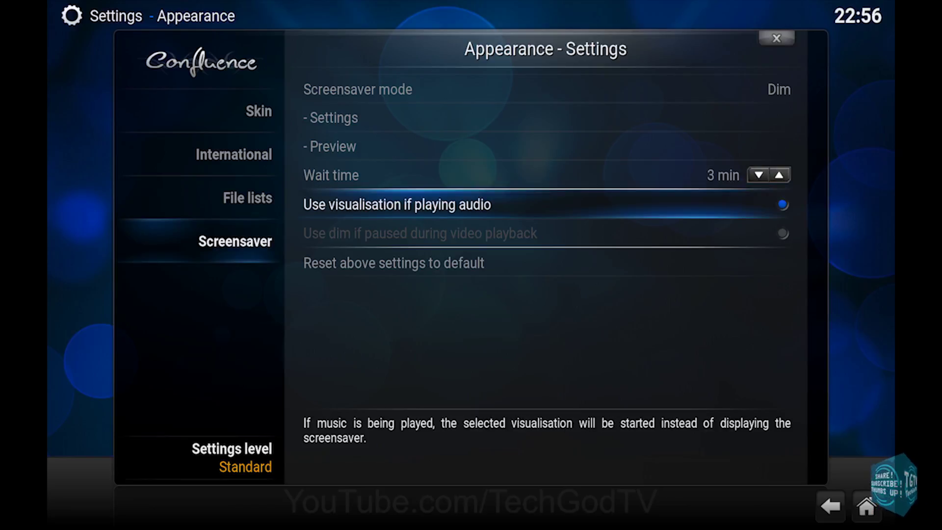
pyautogui.press('Down')
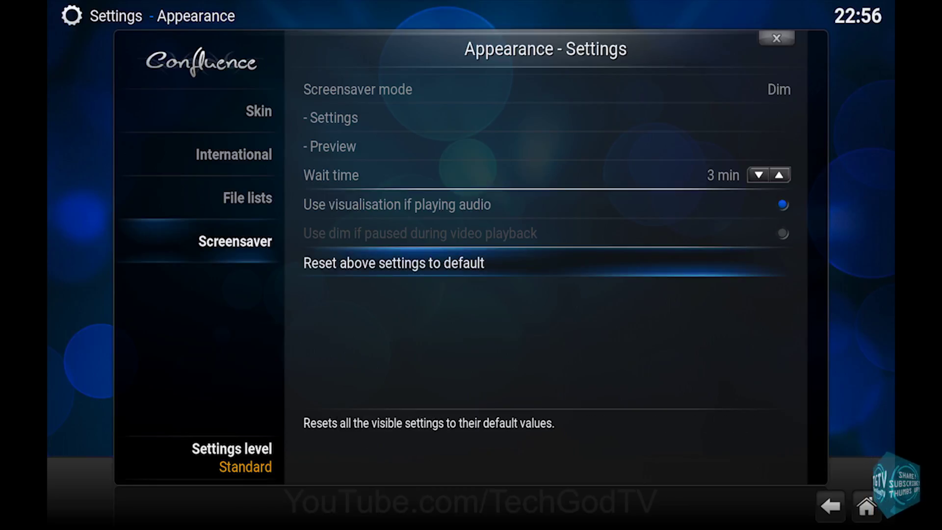
pyautogui.press('Escape')
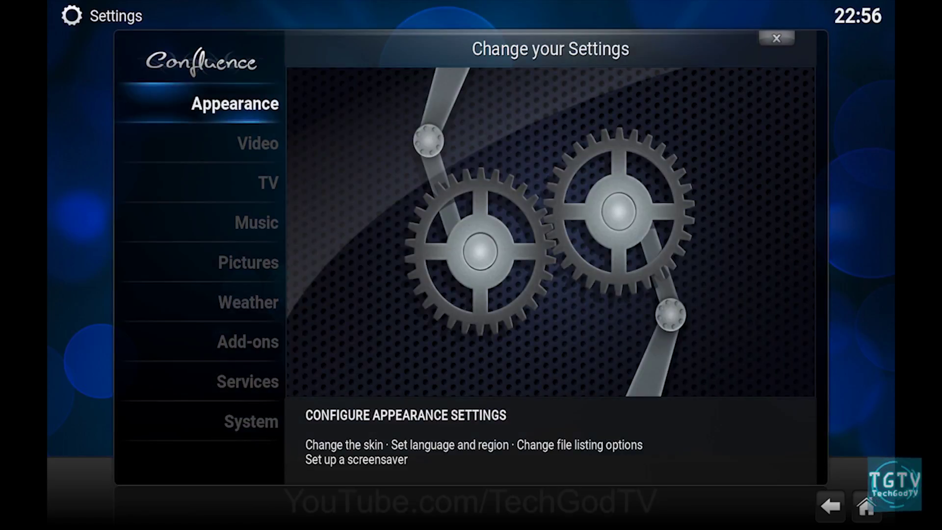
pyautogui.press('Escape')
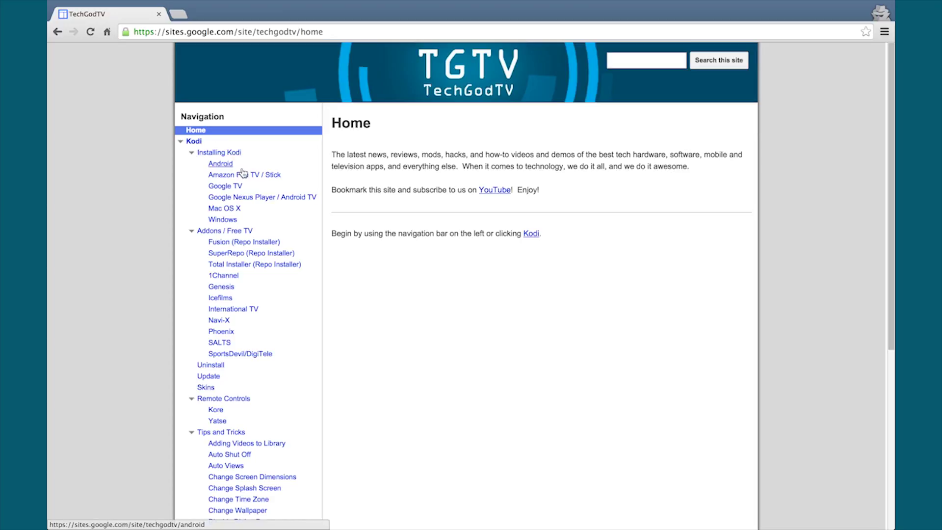
# In the TechGodTV site sidebar, visit a Kodi installation guide page, then the Uninstall page
pyautogui.click(221, 175)
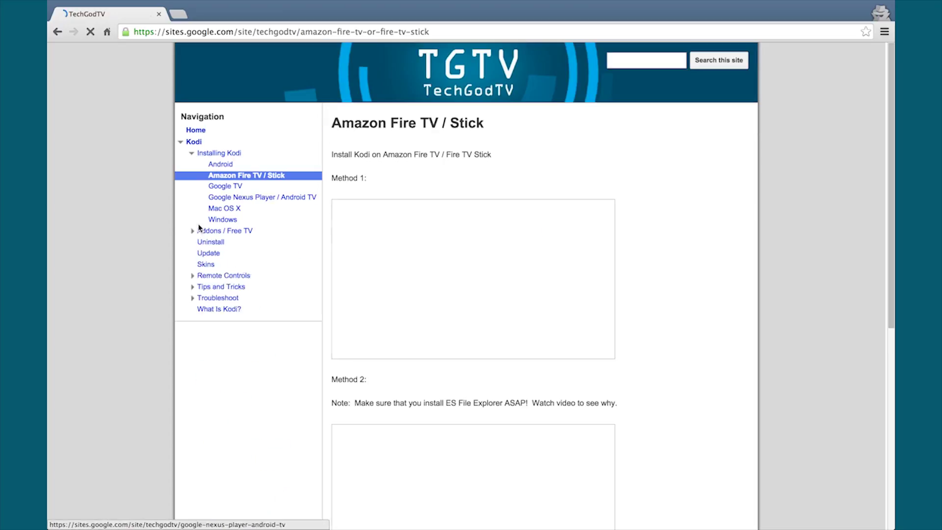
pyautogui.scroll(-1, 640, 315)
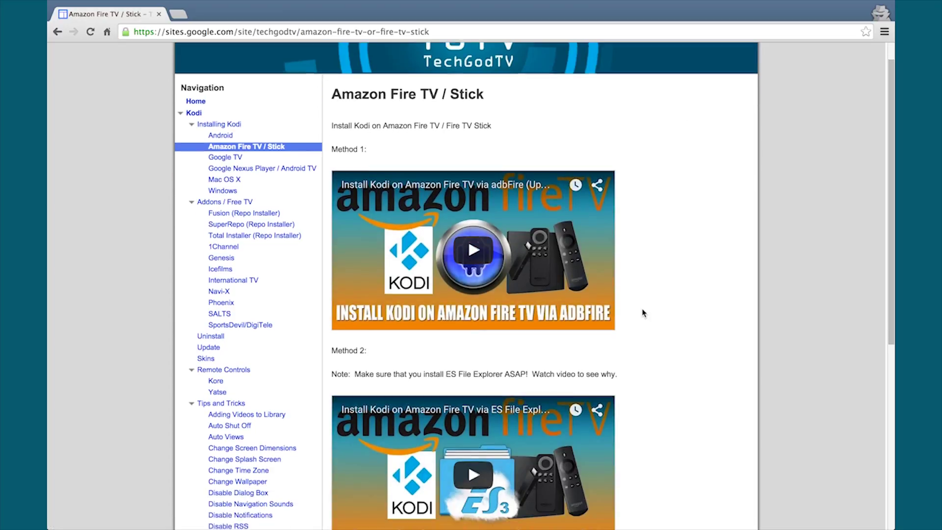
pyautogui.scroll(-3, 642, 313)
pyautogui.scroll(1, 155, 280)
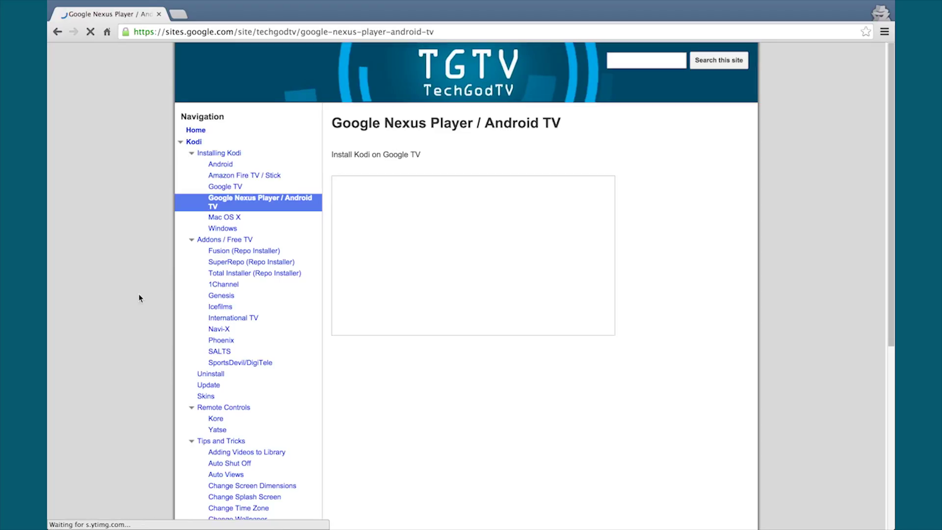
pyautogui.click(211, 373)
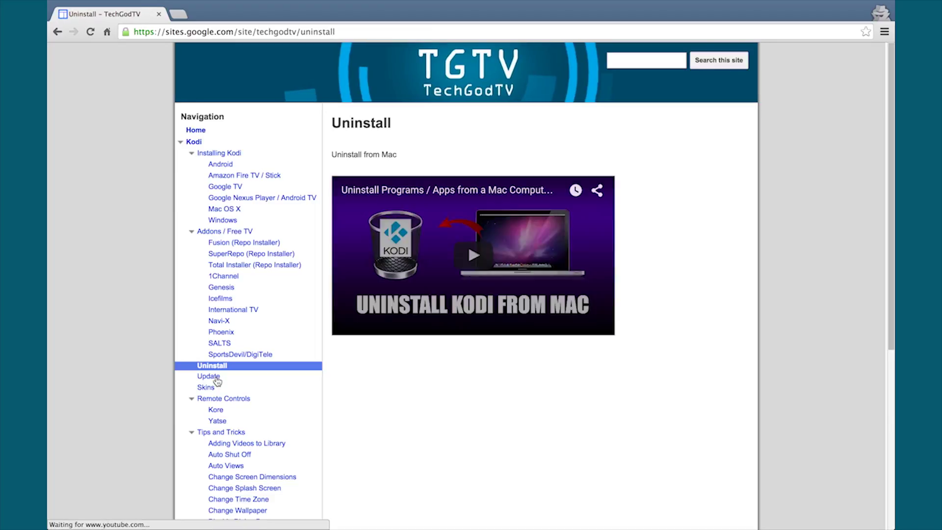